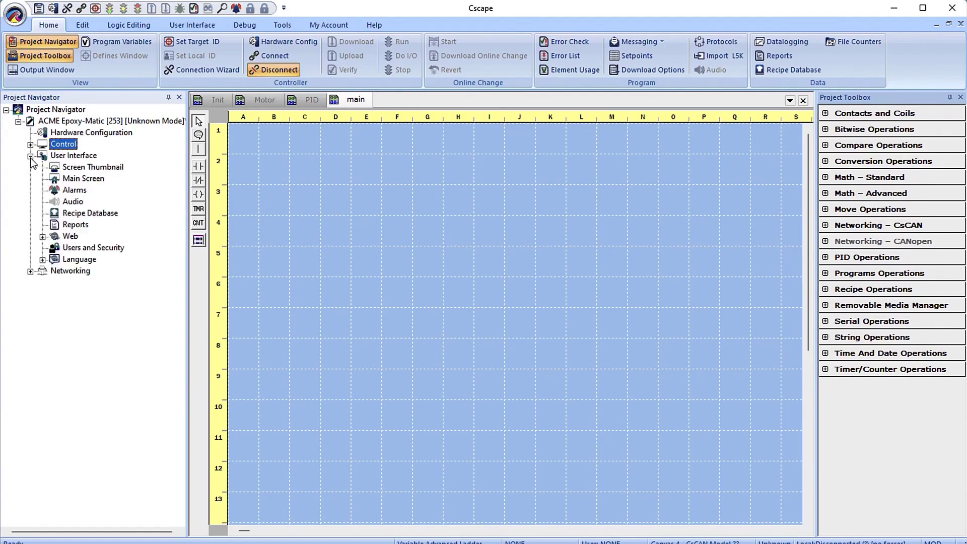
# Step: Add a screens group to the user interface and name it PID
pyautogui.rightClick(68, 158)
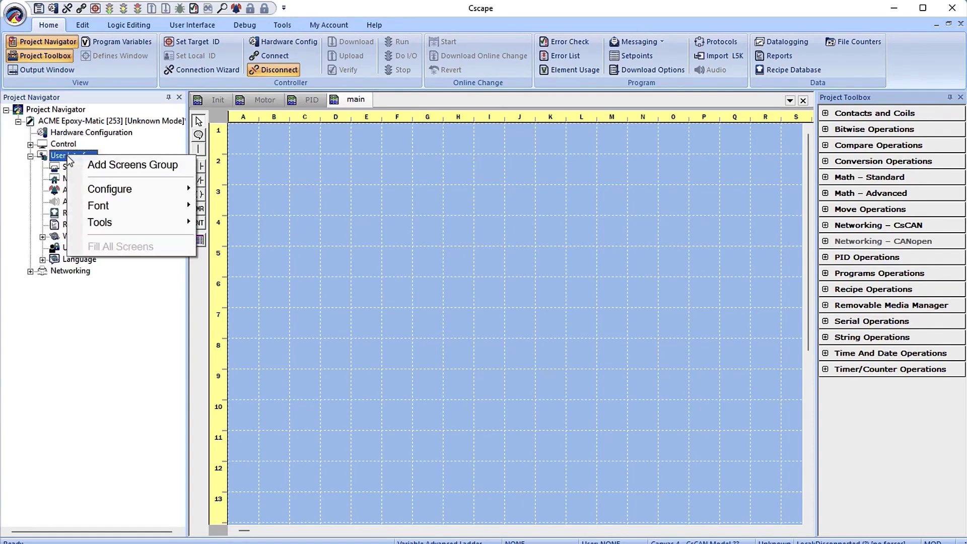
pyautogui.click(105, 167)
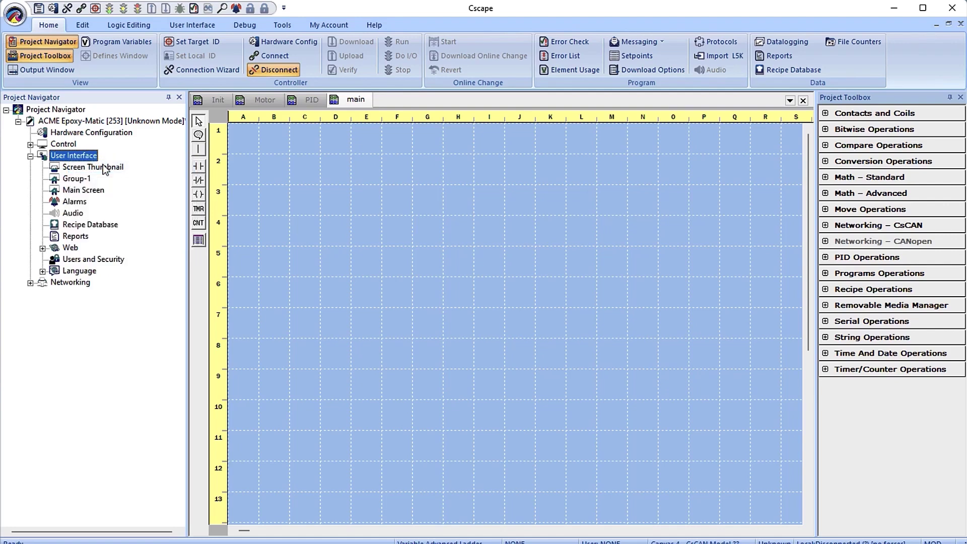
pyautogui.click(80, 181)
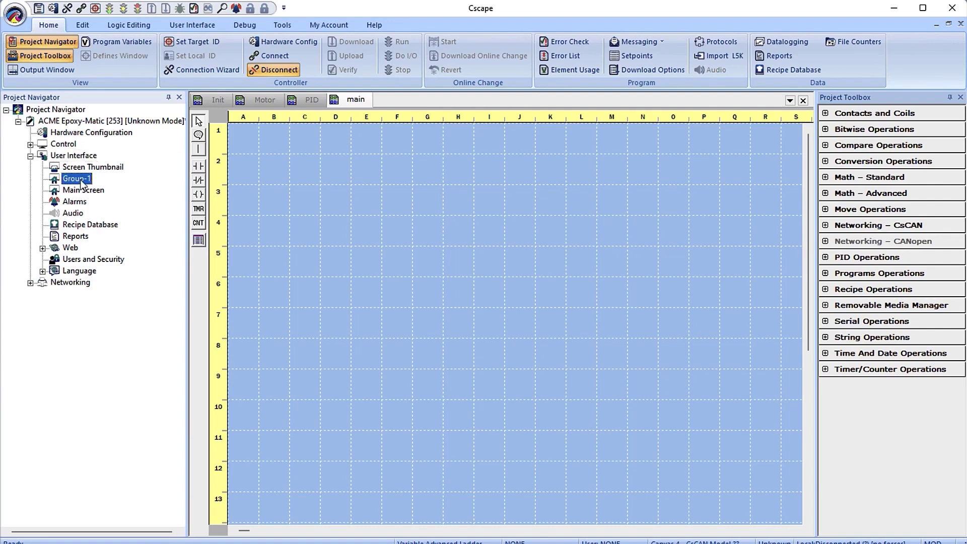
pyautogui.click(78, 179)
pyautogui.write('PI')
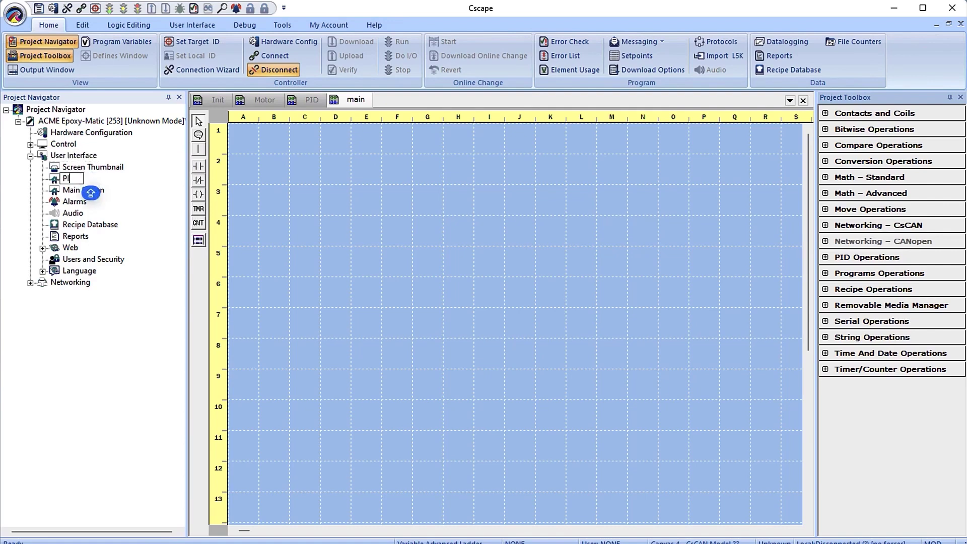
pyautogui.write('D')
pyautogui.press('Return')
pyautogui.click(78, 190)
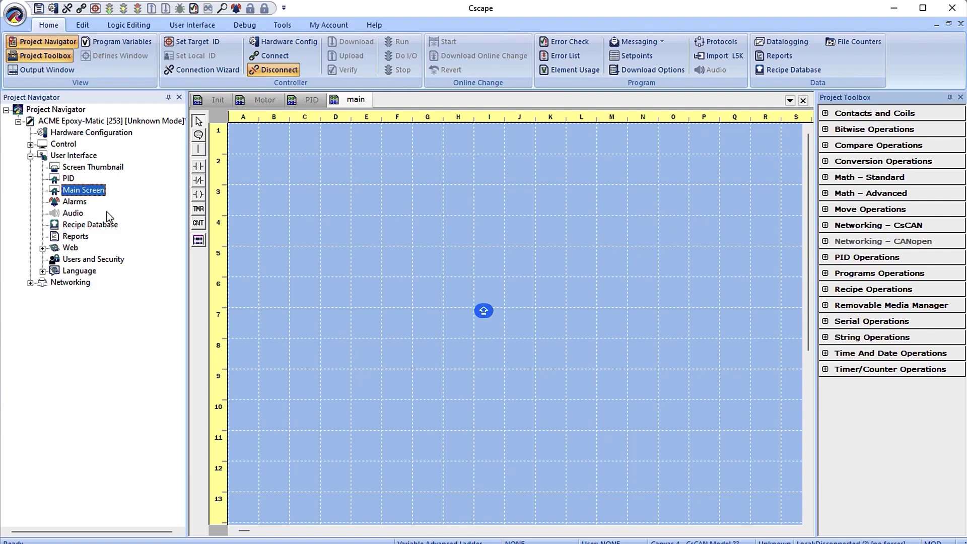
# Step: Create a new screen in the PID group and name it Tuning
pyautogui.rightClick(70, 180)
pyautogui.click(99, 209)
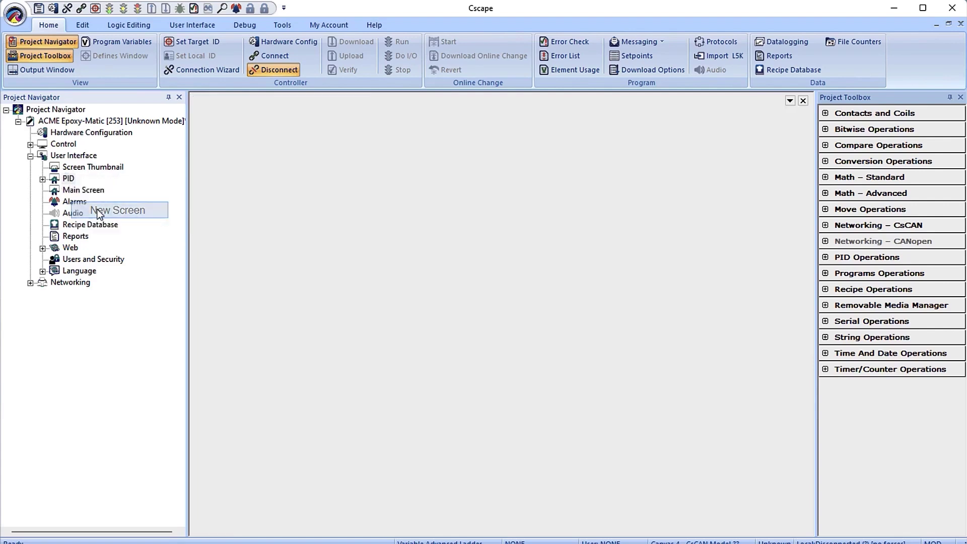
pyautogui.write('Tu')
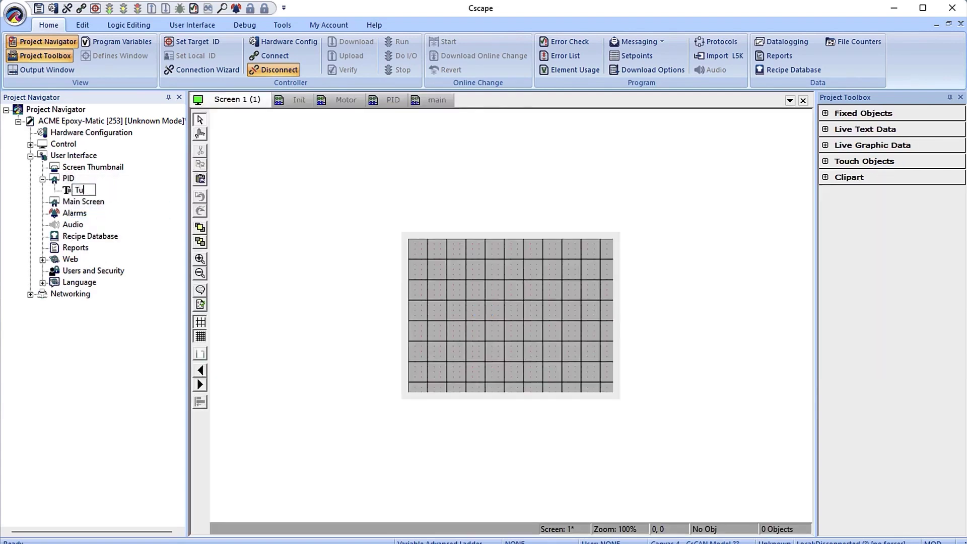
pyautogui.write('ning')
pyautogui.press('Return')
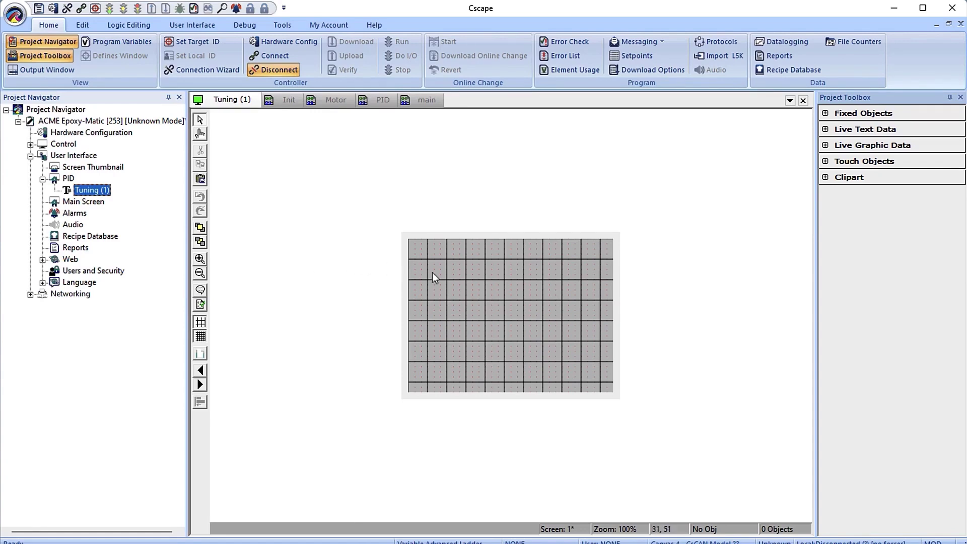
pyautogui.rightClick(459, 285)
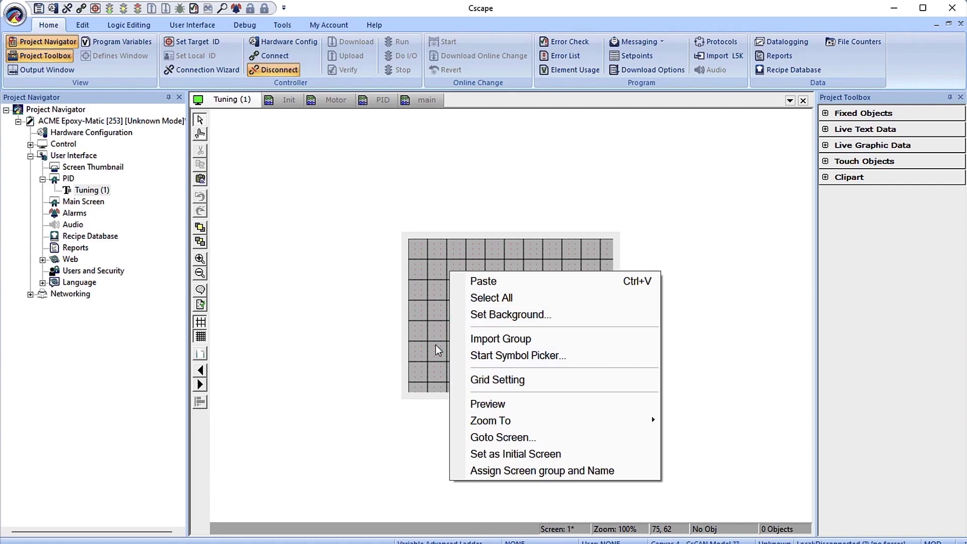
pyautogui.click(382, 299)
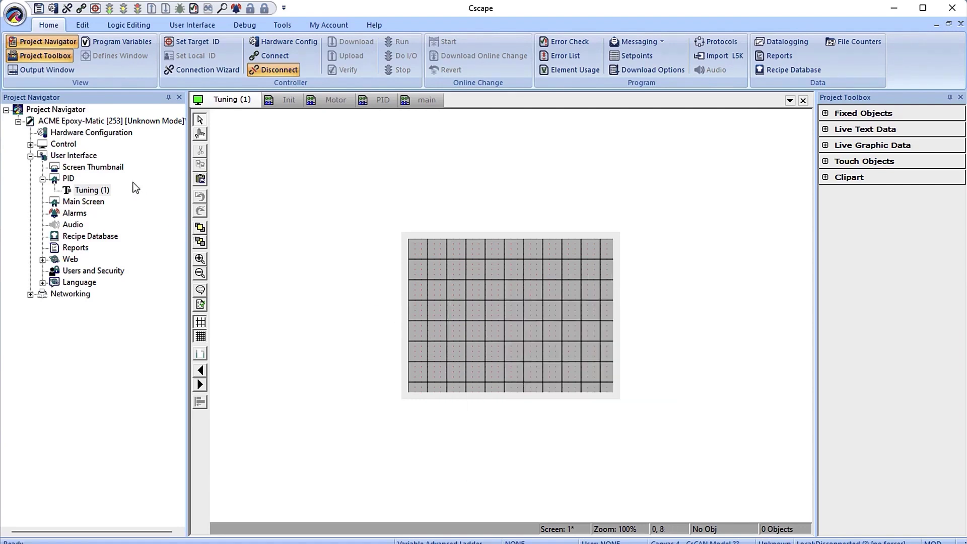
# Step: Set the global screen background to solid white and apply it to all existing screens
pyautogui.rightClick(94, 156)
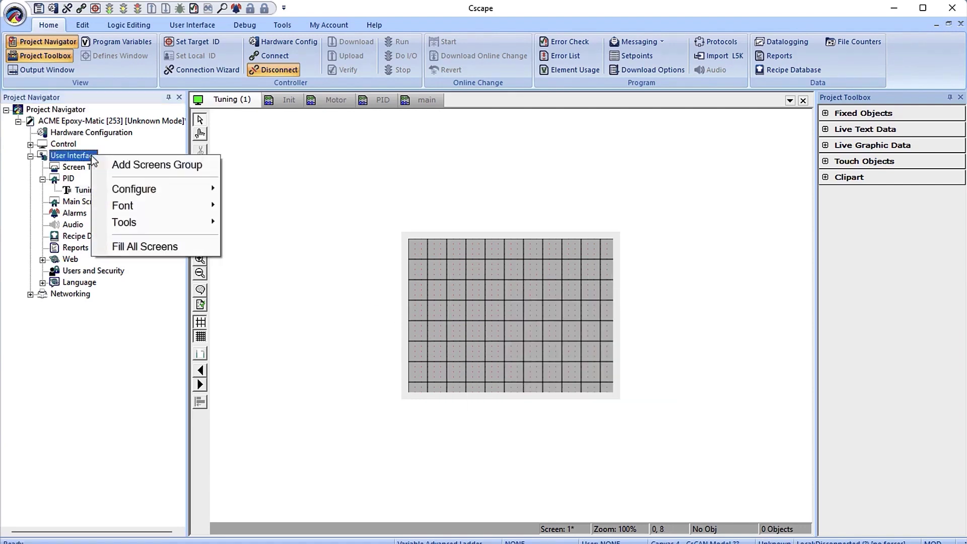
pyautogui.moveTo(150, 223)
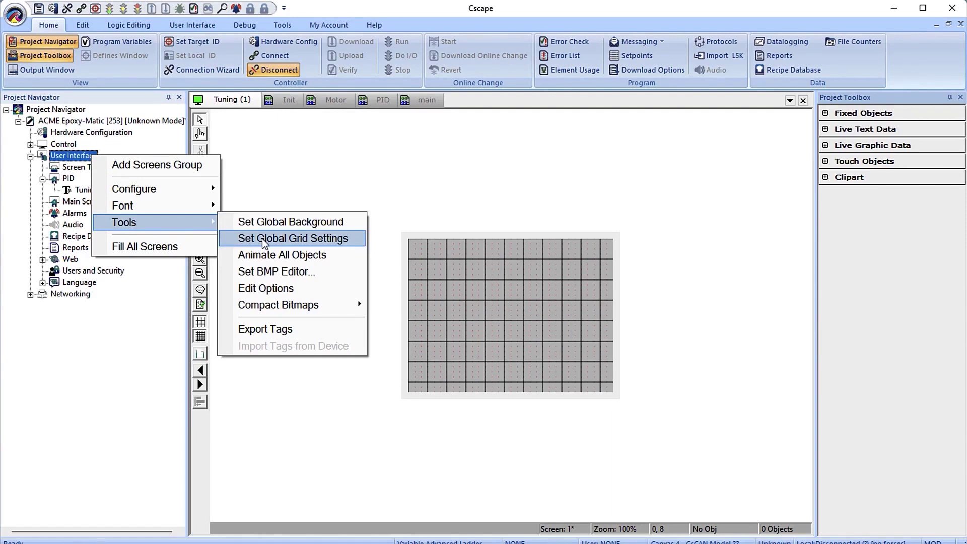
pyautogui.click(273, 226)
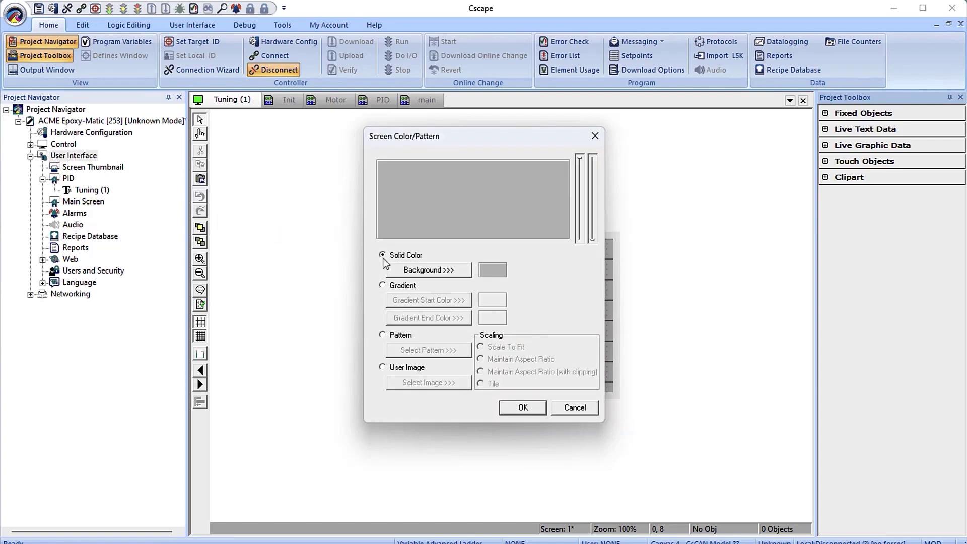
pyautogui.click(417, 272)
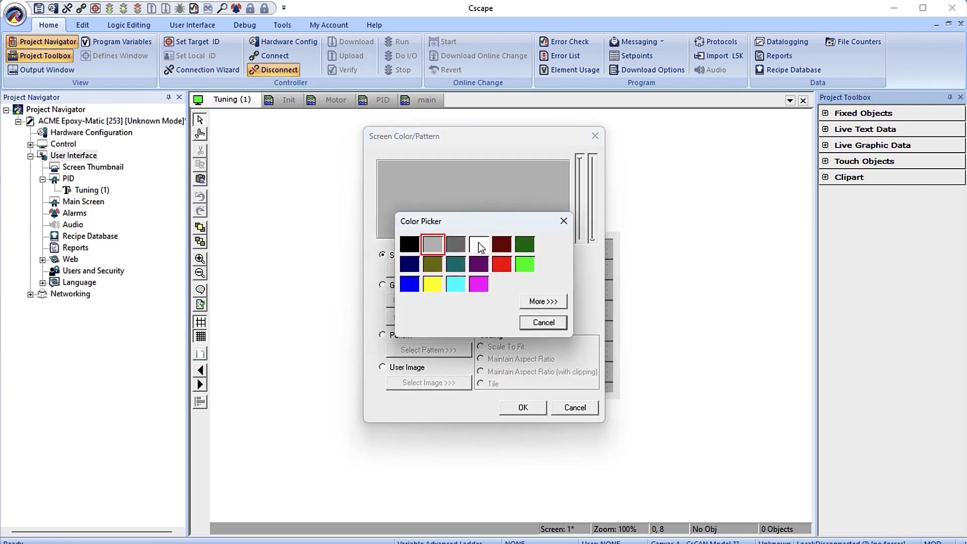
pyautogui.click(479, 245)
pyautogui.click(518, 408)
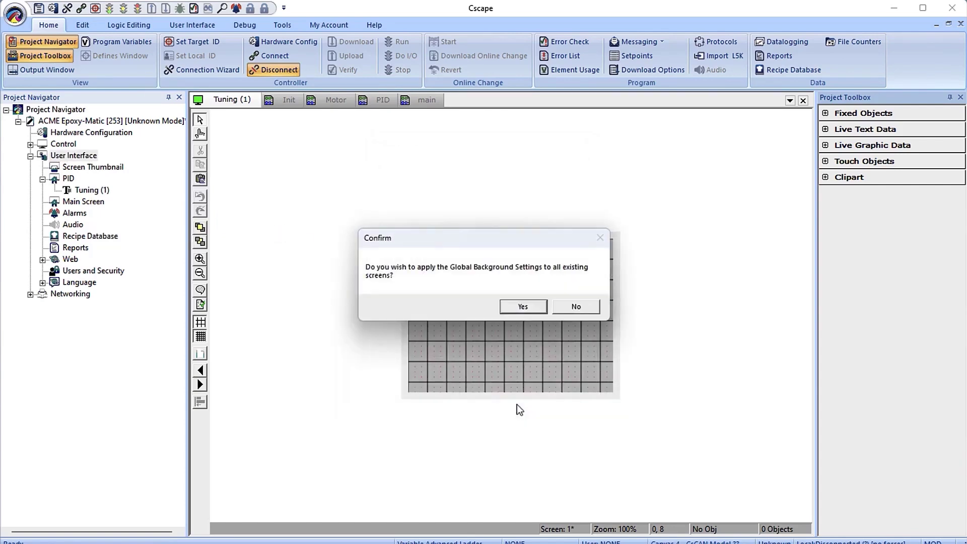
pyautogui.click(523, 306)
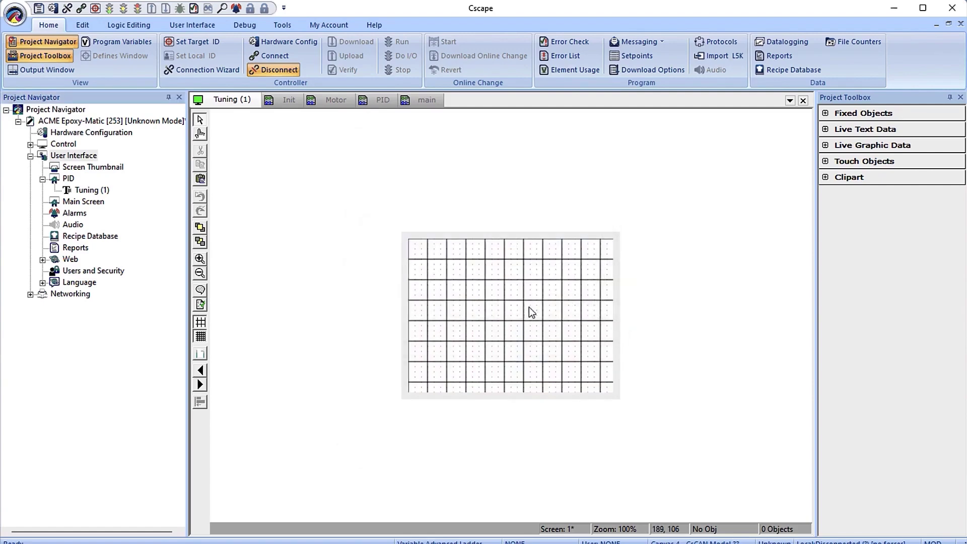
# Step: Turn off Show Grid and Snap to Grid for the primary object grid globally, applying the settings across all screens
pyautogui.rightClick(77, 158)
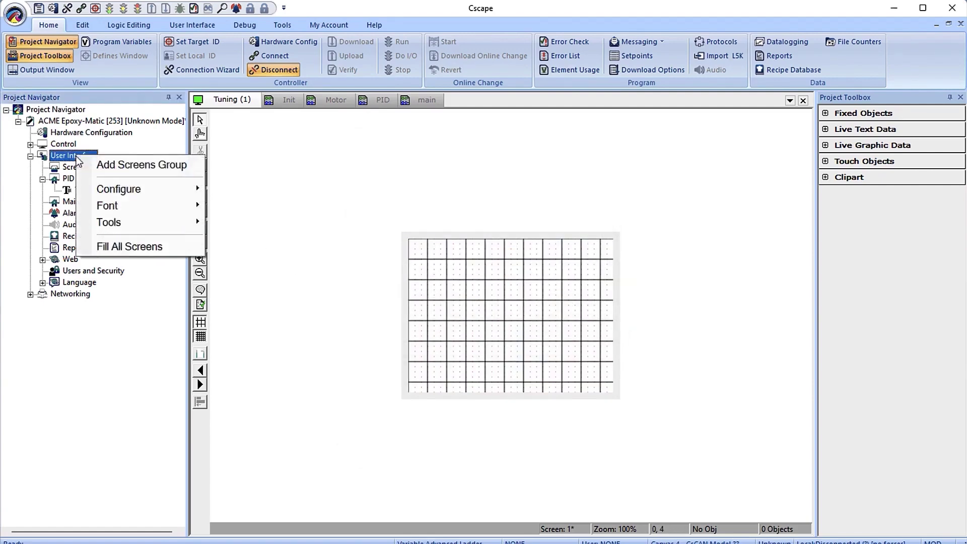
pyautogui.moveTo(112, 223)
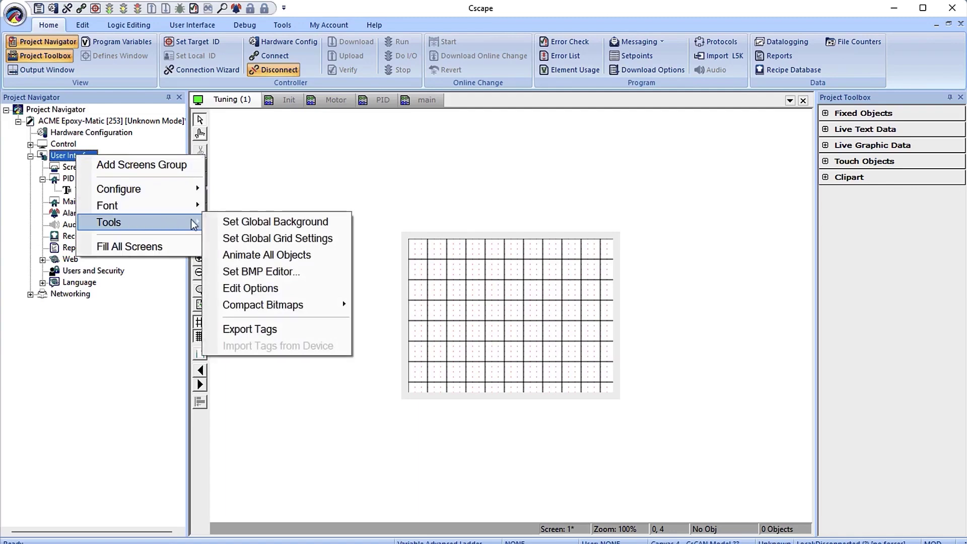
pyautogui.click(234, 240)
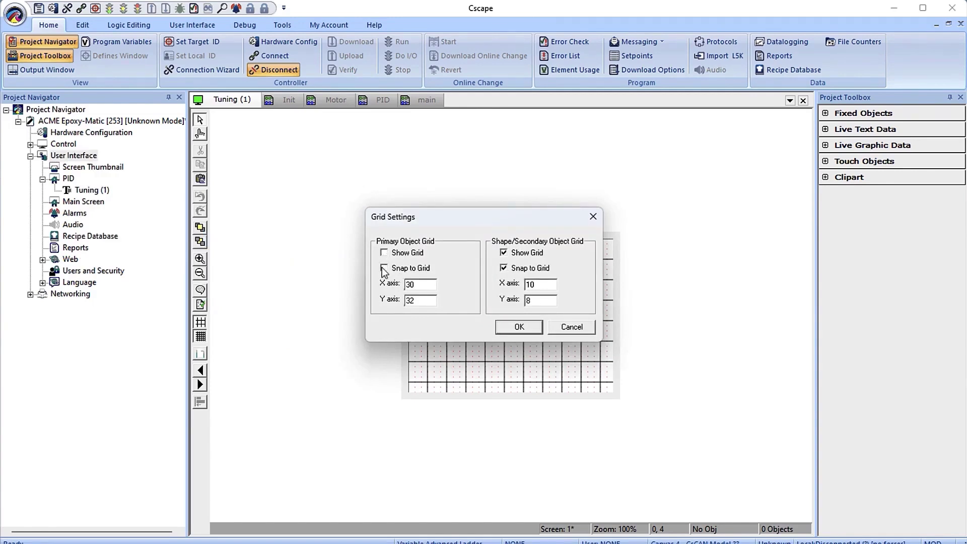
pyautogui.click(519, 327)
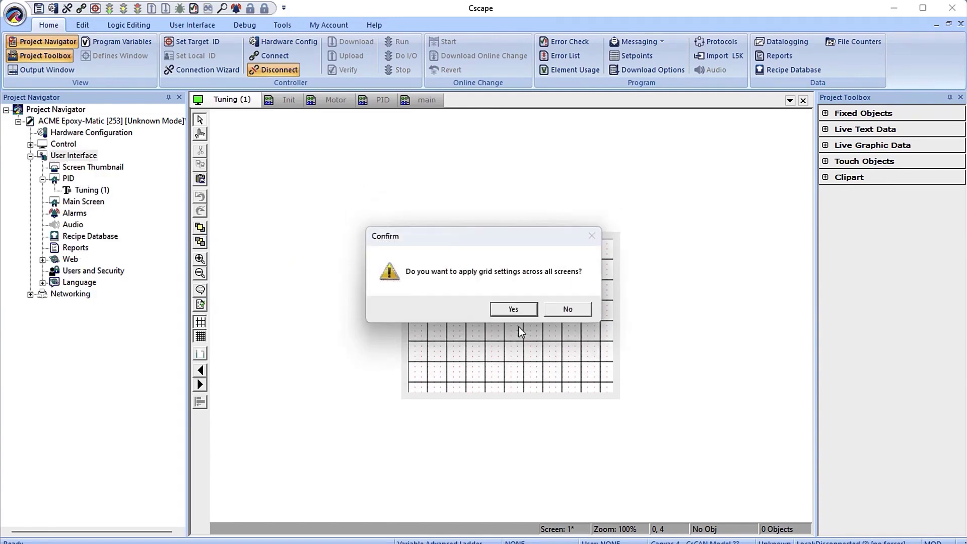
pyautogui.click(514, 309)
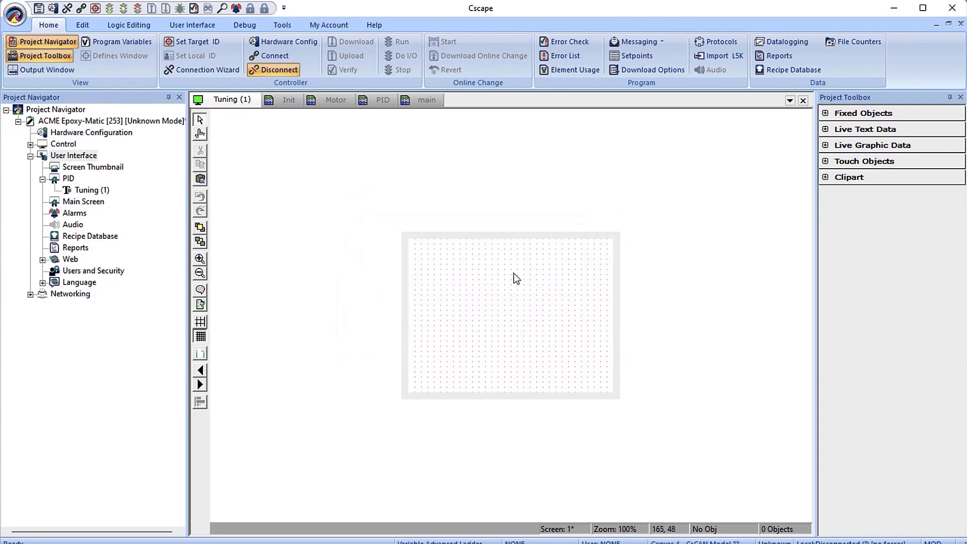
# Step: Create a new screen in the Main Screen group and name it Menu
pyautogui.click(97, 204)
pyautogui.rightClick(97, 206)
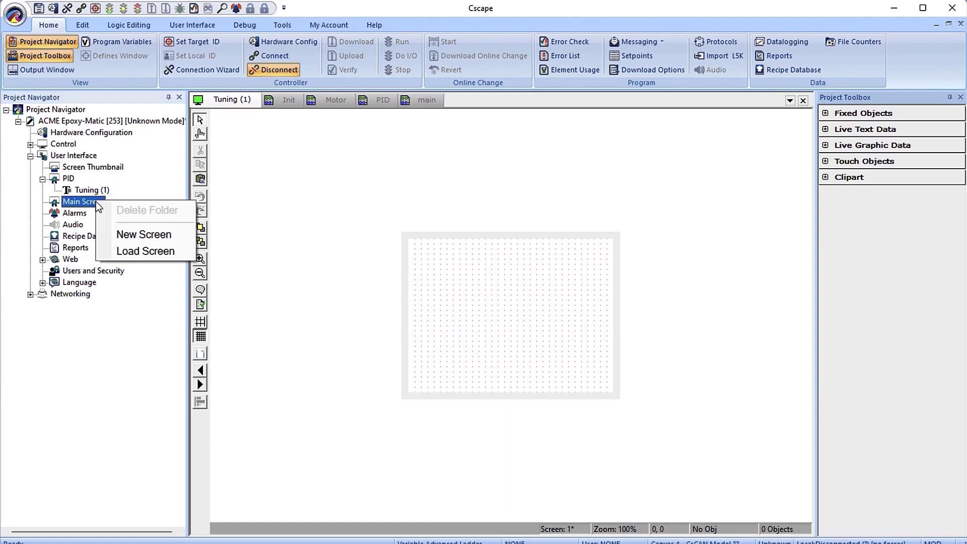
pyautogui.click(144, 235)
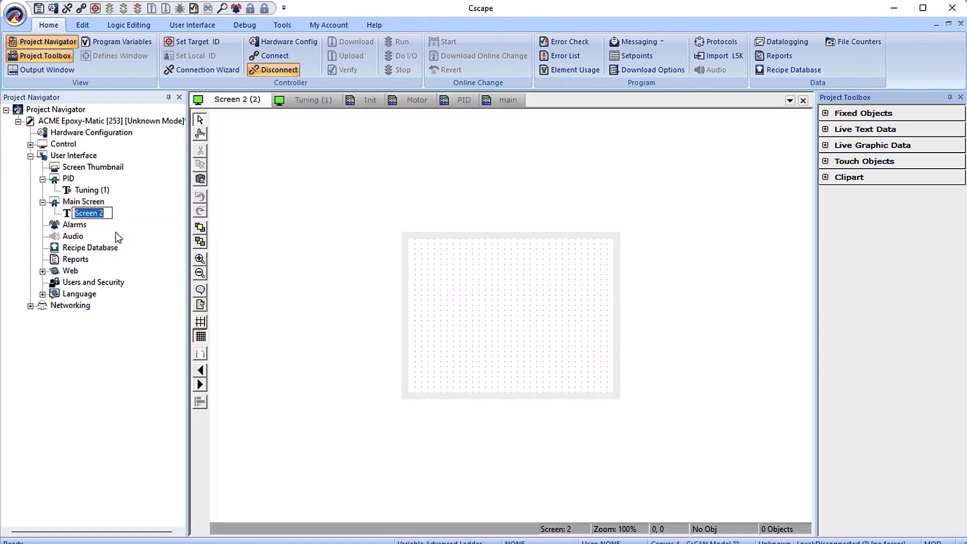
pyautogui.write('Menu')
pyautogui.press('Return')
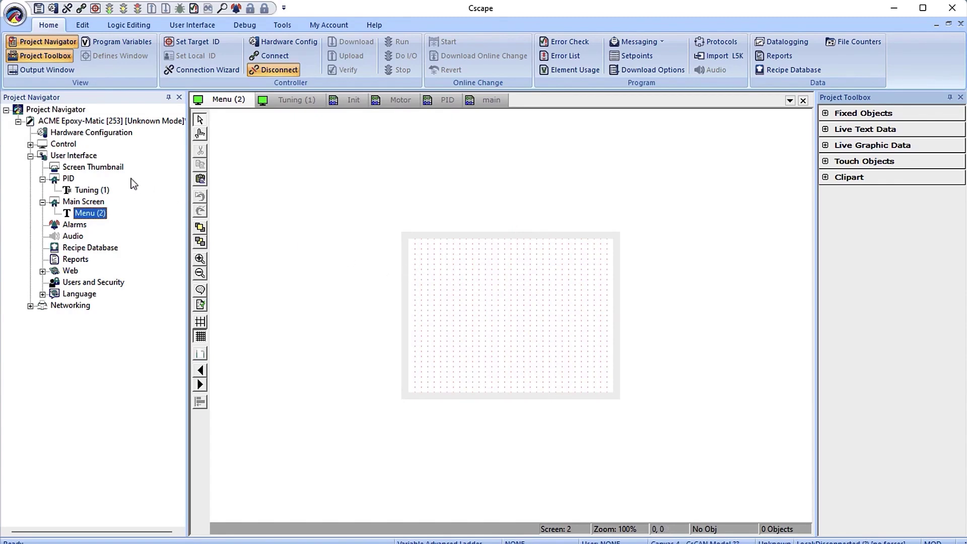
# Step: Set the user interface's default font for object creation to Canvas 20
pyautogui.rightClick(89, 157)
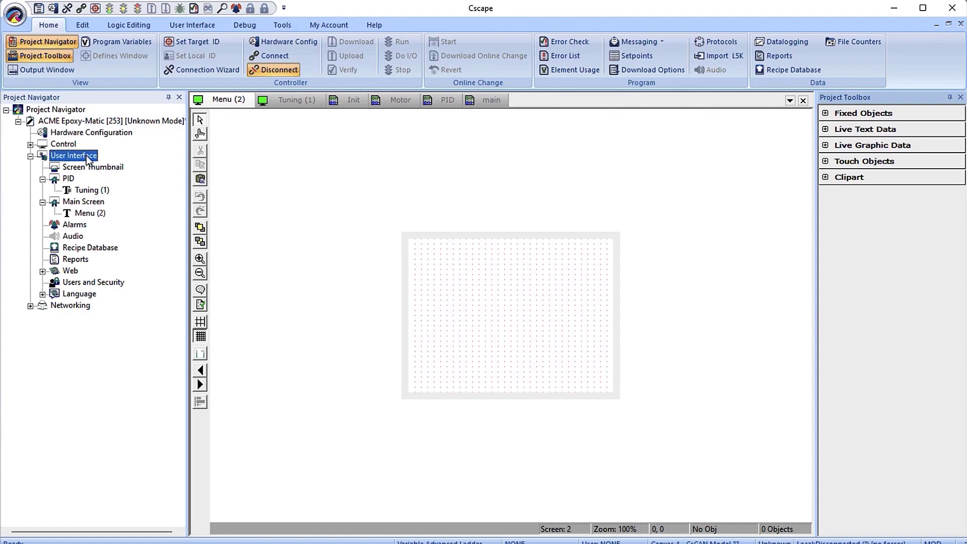
pyautogui.moveTo(112, 190)
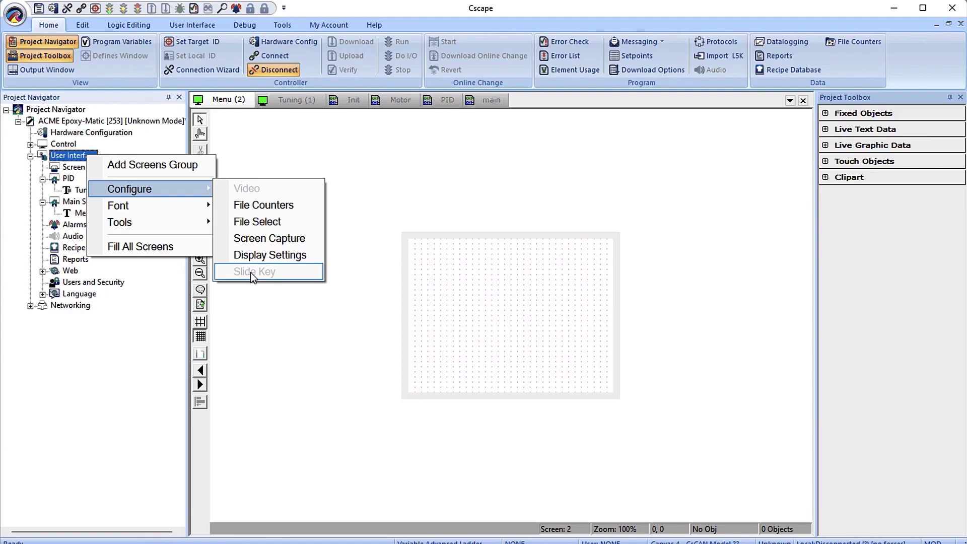
pyautogui.moveTo(177, 208)
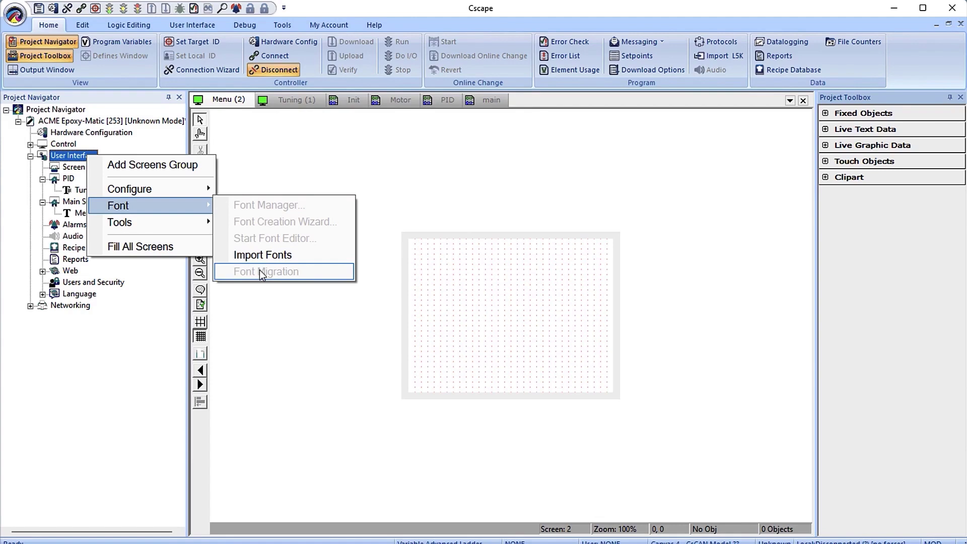
pyautogui.moveTo(167, 230)
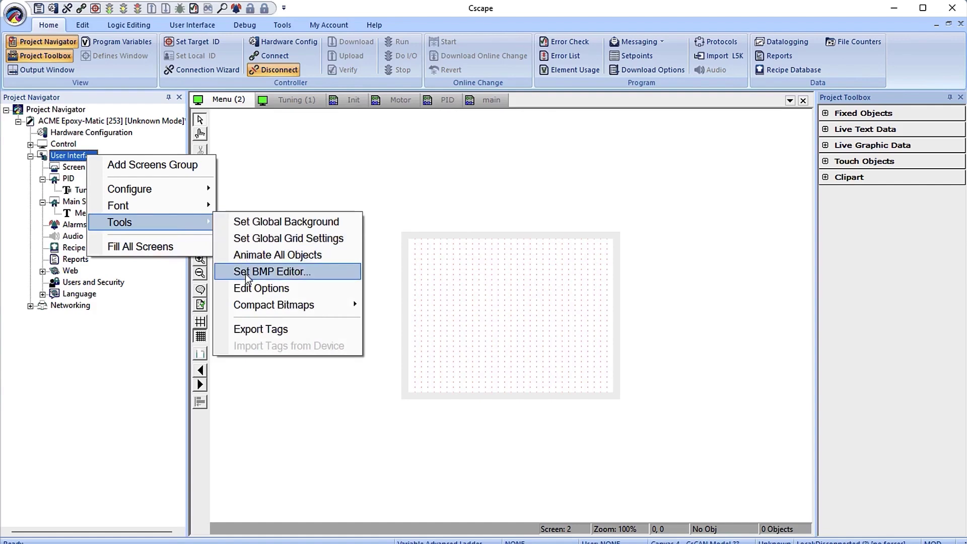
pyautogui.click(254, 292)
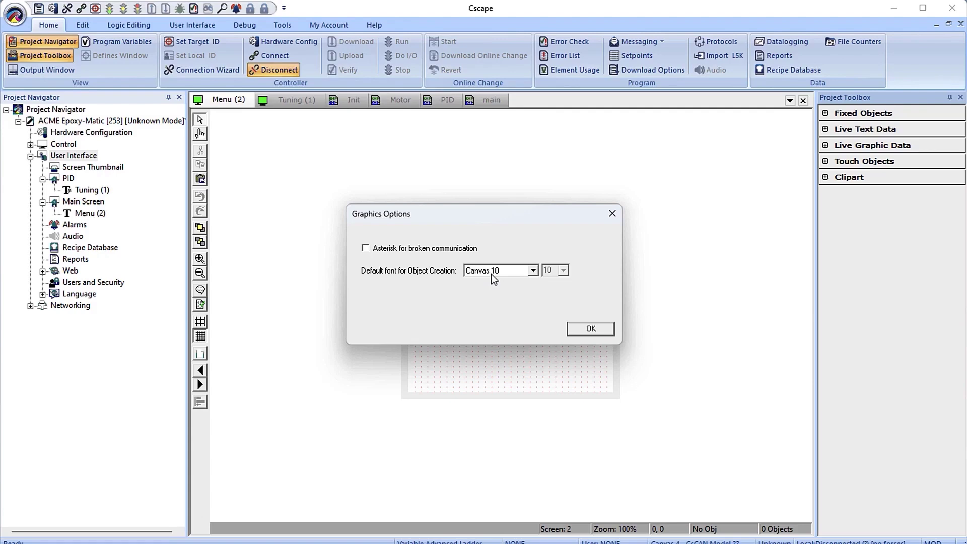
pyautogui.click(532, 270)
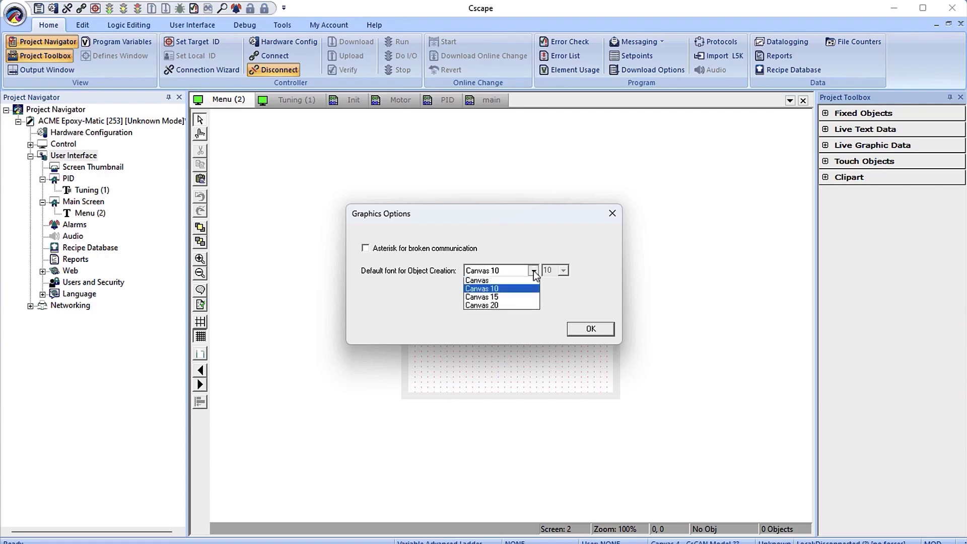
pyautogui.click(496, 306)
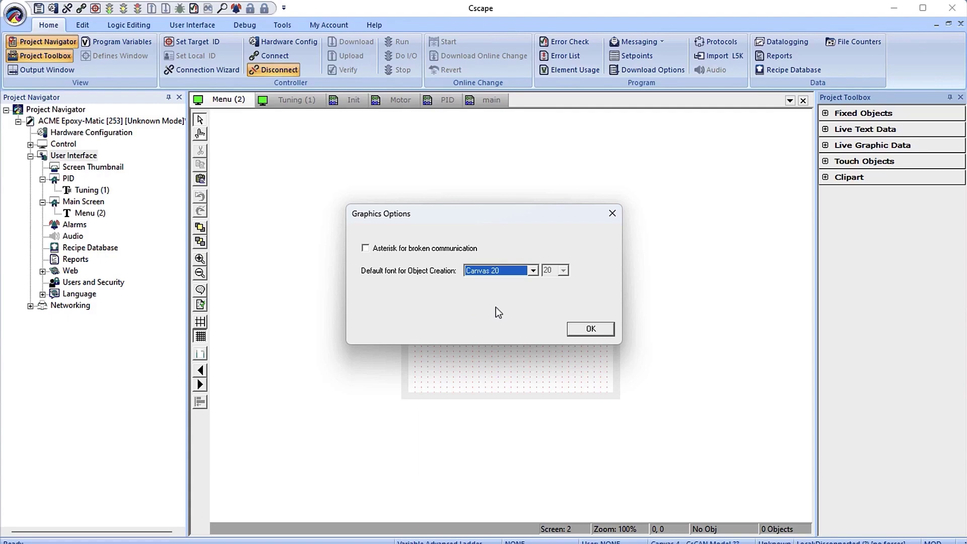
pyautogui.click(592, 330)
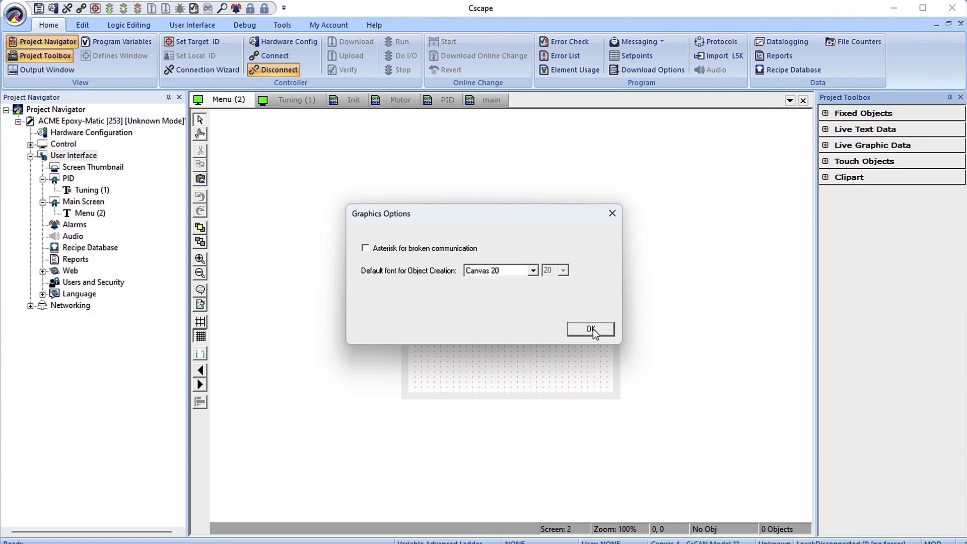
pyautogui.rightClick(76, 156)
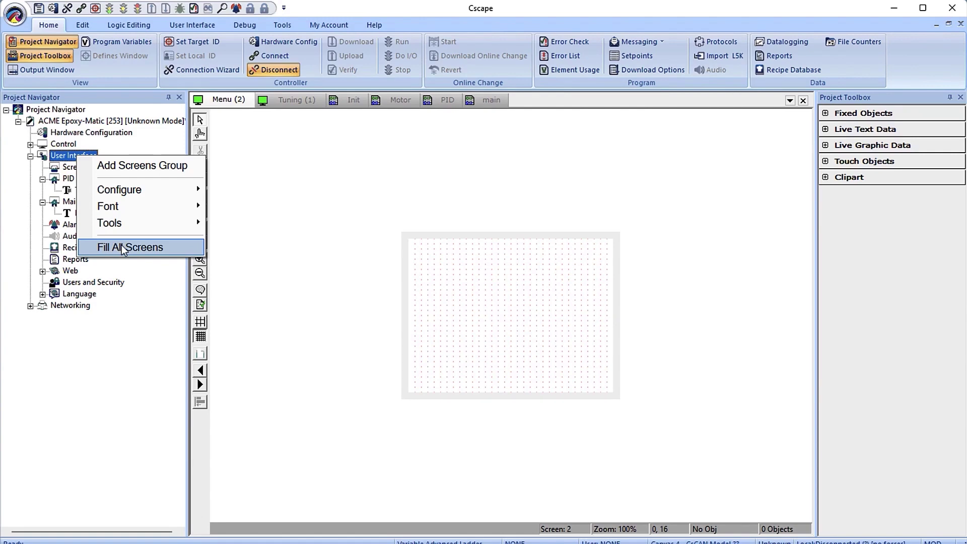
pyautogui.click(265, 241)
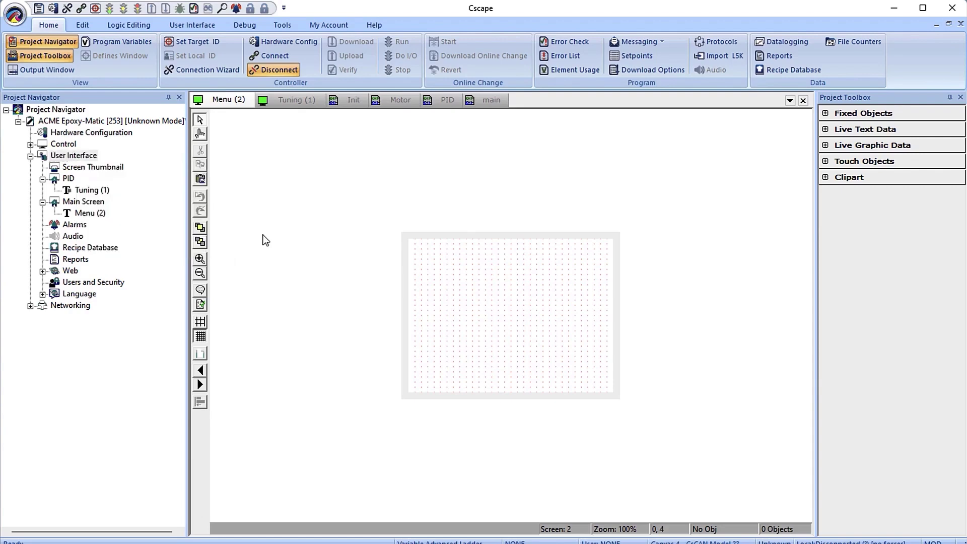
# Step: Create a third screen in the PID group from the first empty slot of the screen thumbnail overview
pyautogui.doubleClick(93, 168)
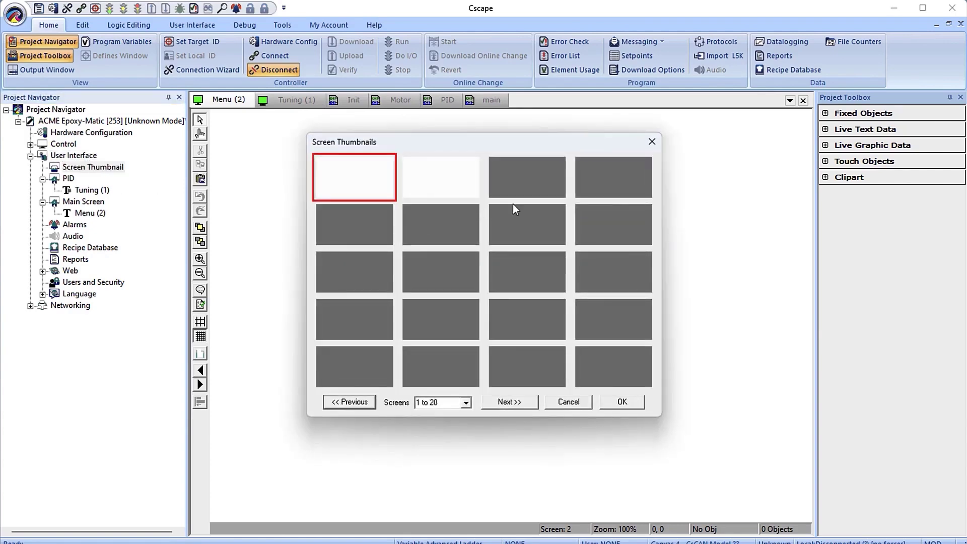
pyautogui.doubleClick(535, 178)
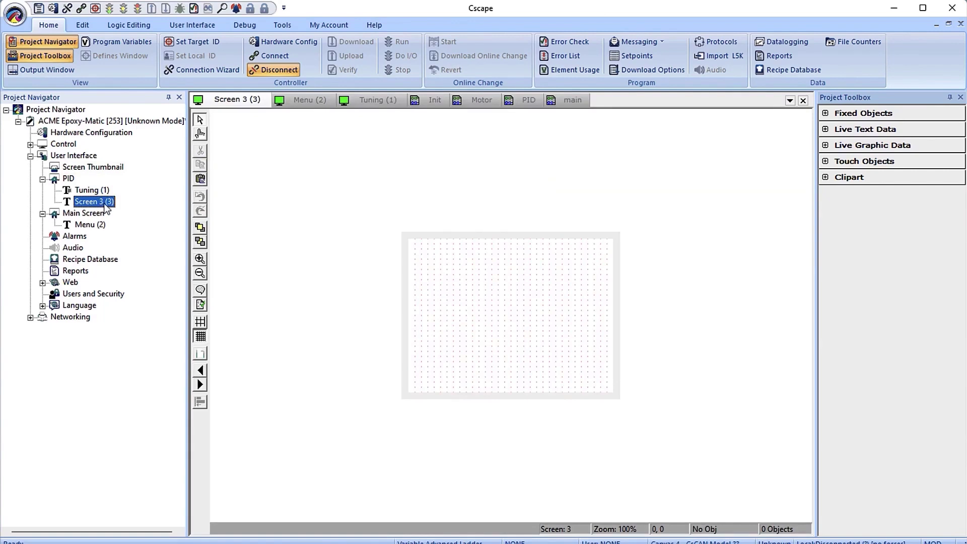
# Step: Check the commands available for the Menu screen and for the Main Screen group without applying any
pyautogui.rightClick(87, 226)
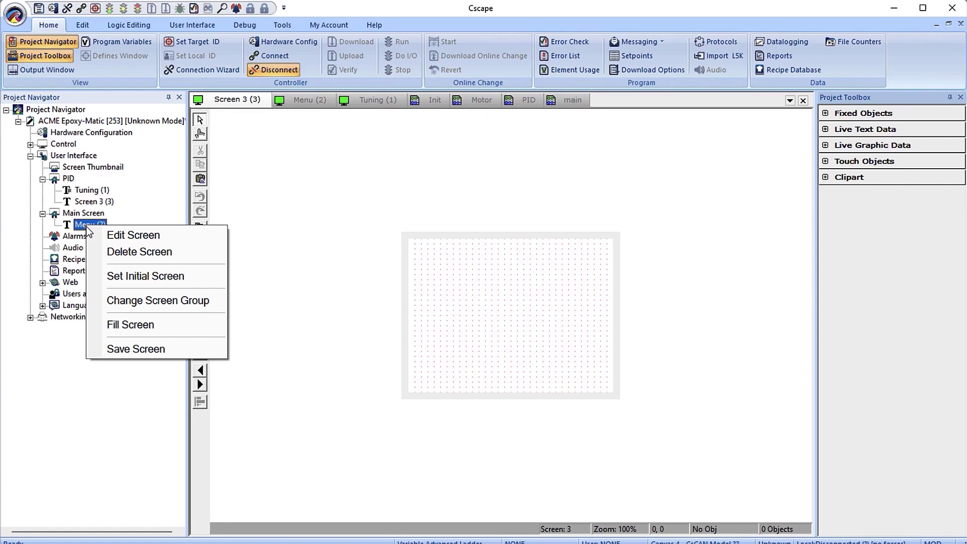
pyautogui.click(76, 213)
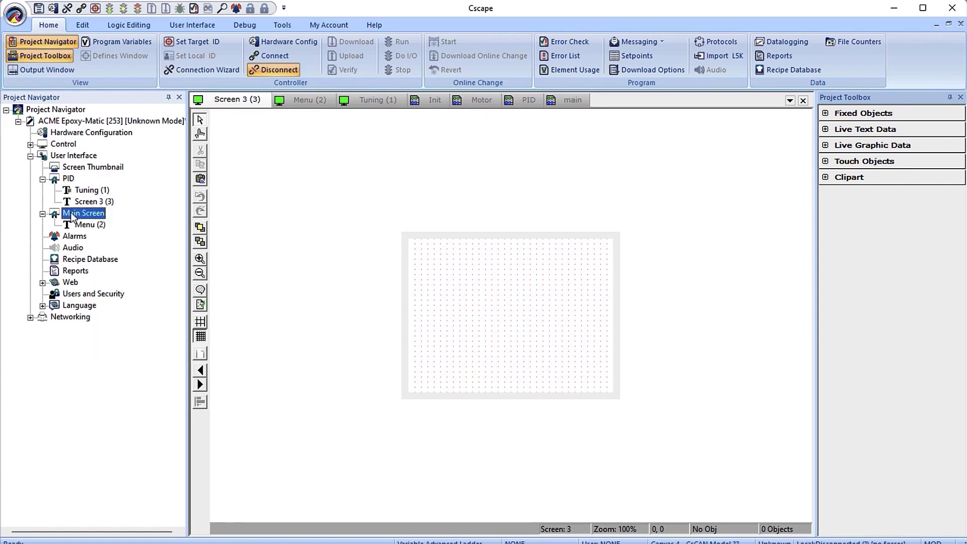
pyautogui.rightClick(73, 216)
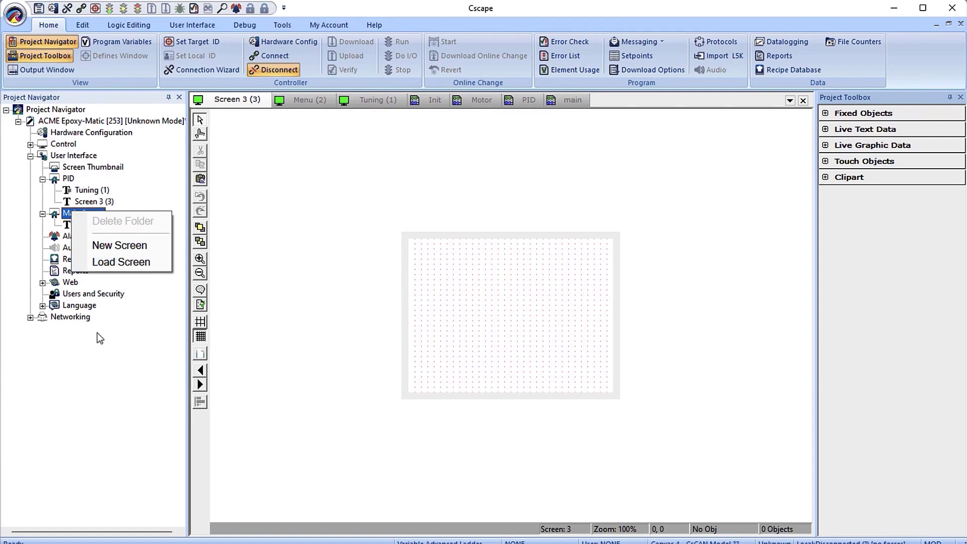
pyautogui.click(104, 351)
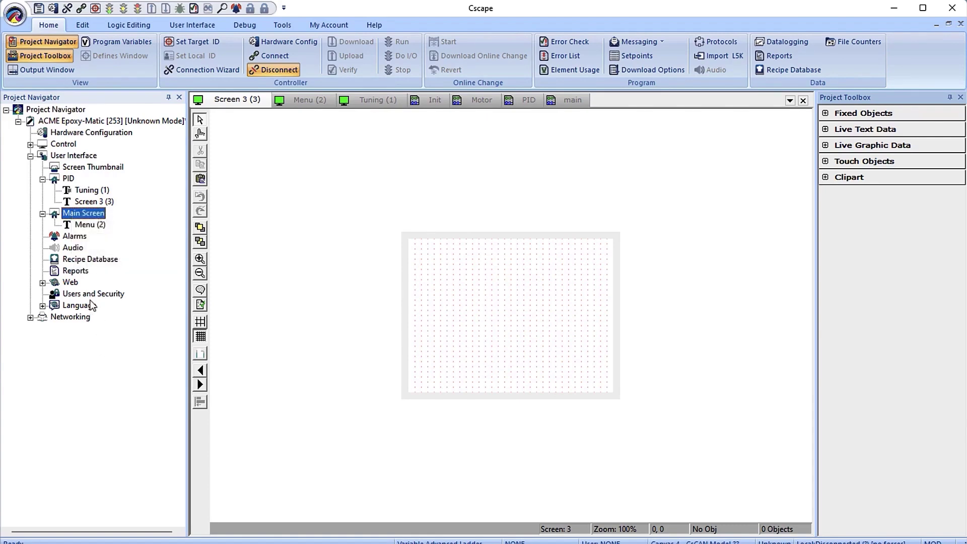
# Step: Examine the user interface's Alarms, Web and Language entries and the user access level settings under Users and Security
pyautogui.click(77, 236)
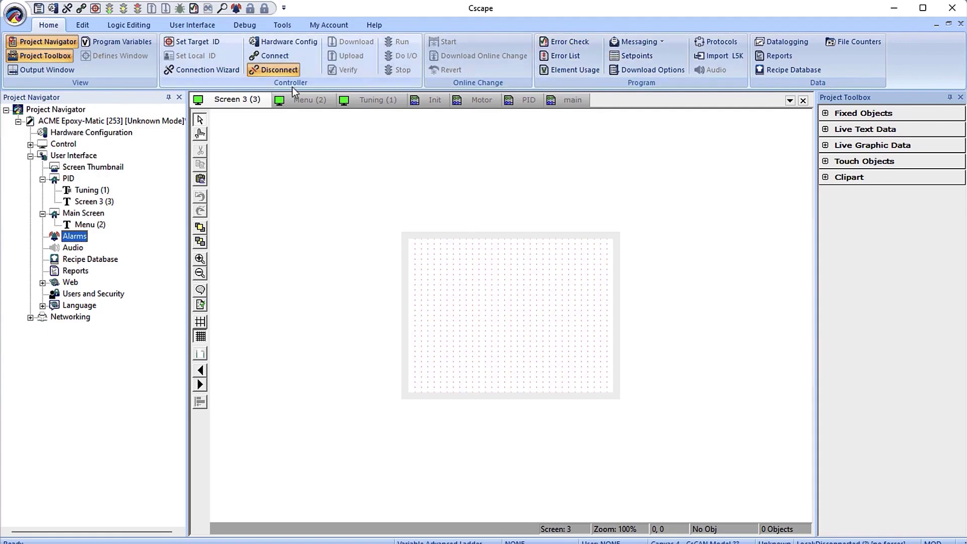
pyautogui.click(43, 282)
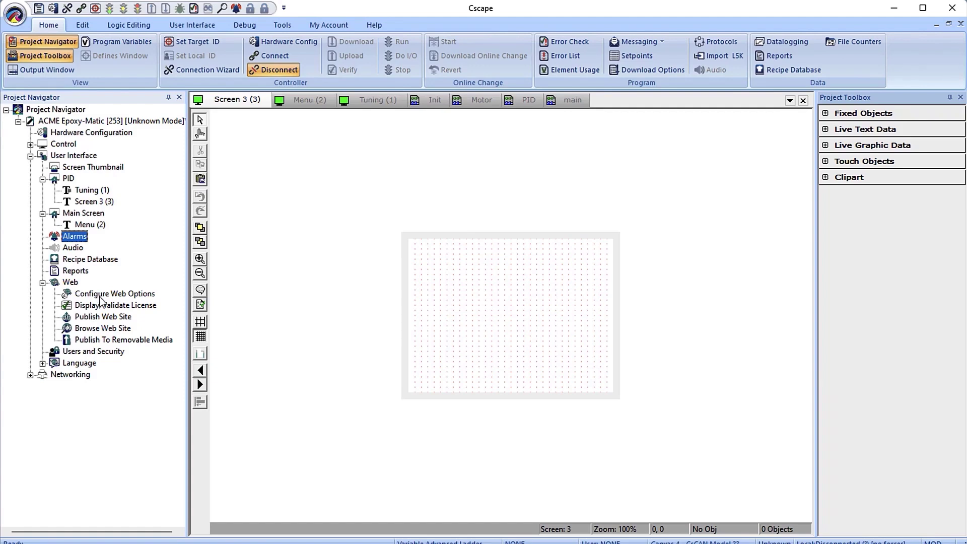
pyautogui.click(126, 297)
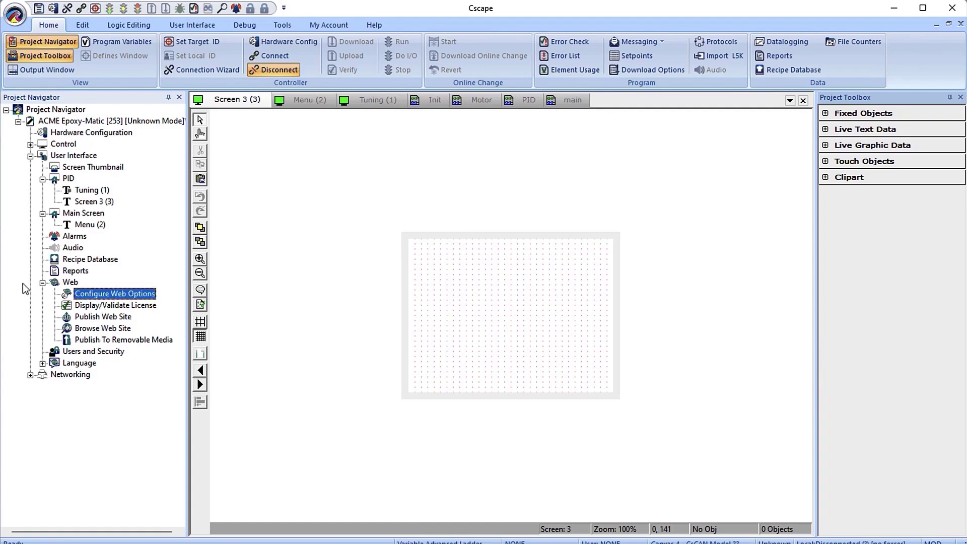
pyautogui.click(43, 283)
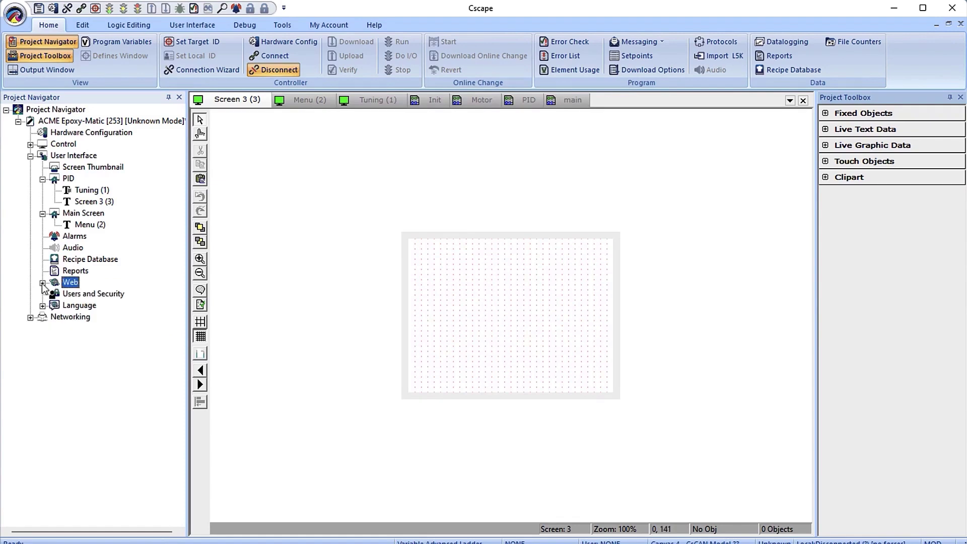
pyautogui.doubleClick(89, 294)
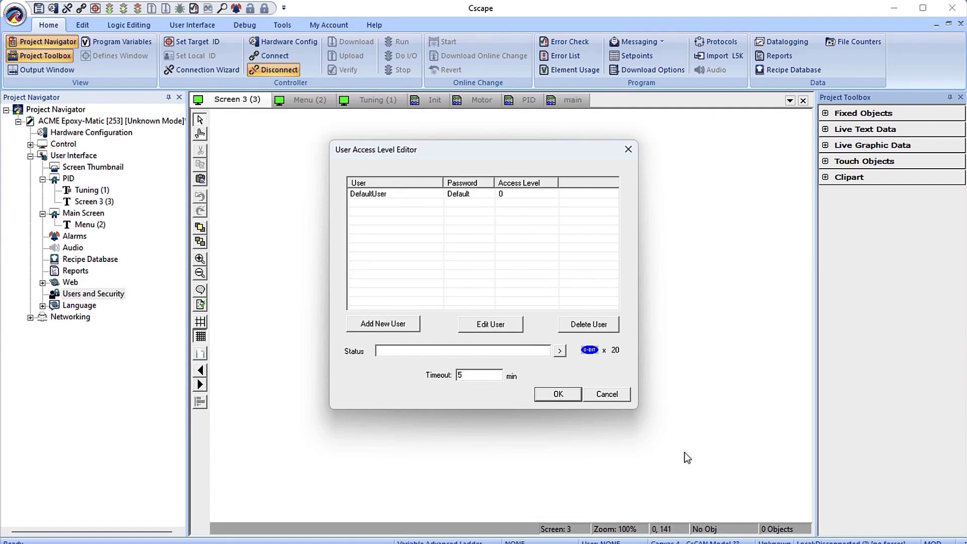
pyautogui.click(614, 397)
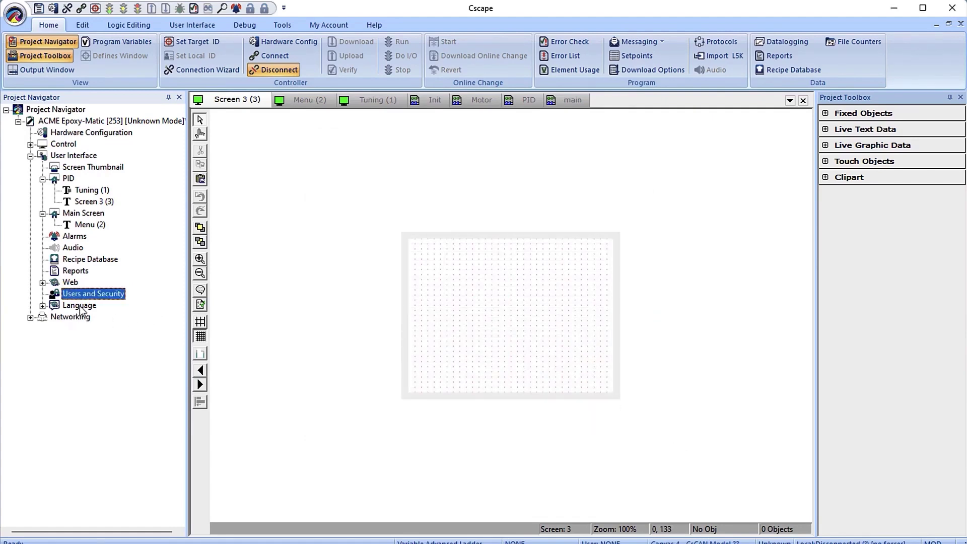
pyautogui.click(43, 306)
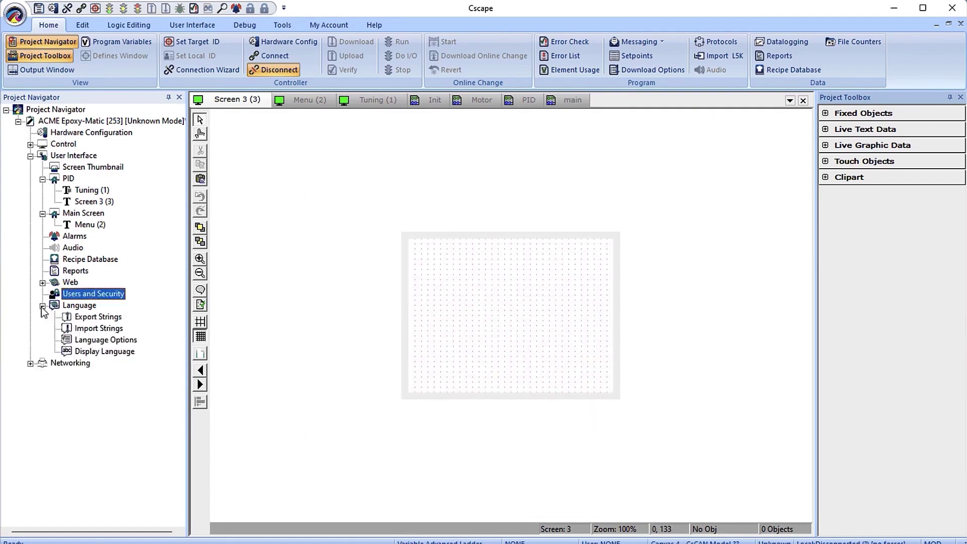
pyautogui.click(82, 321)
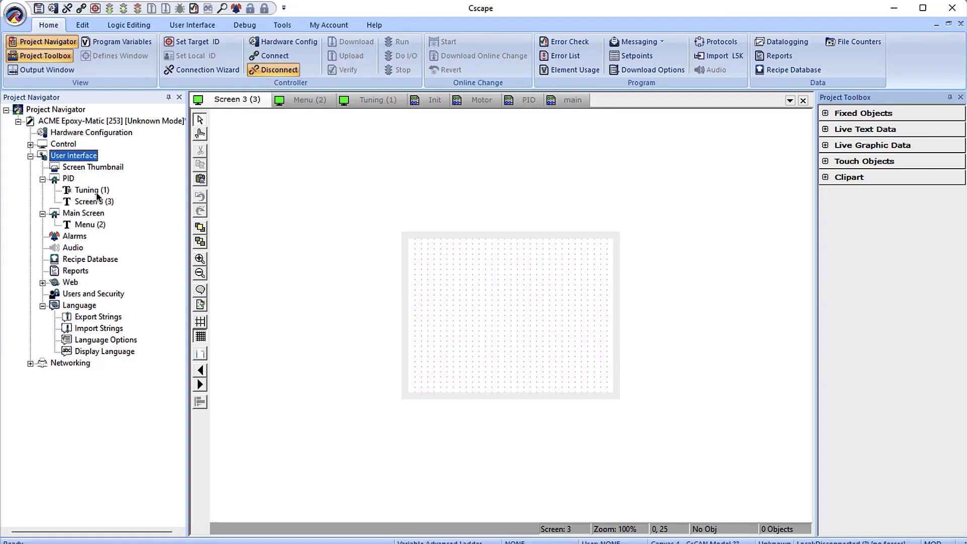
# Step: Review the project's CAN1 network options and its serial and Ethernet protocol configuration under Networking
pyautogui.click(30, 155)
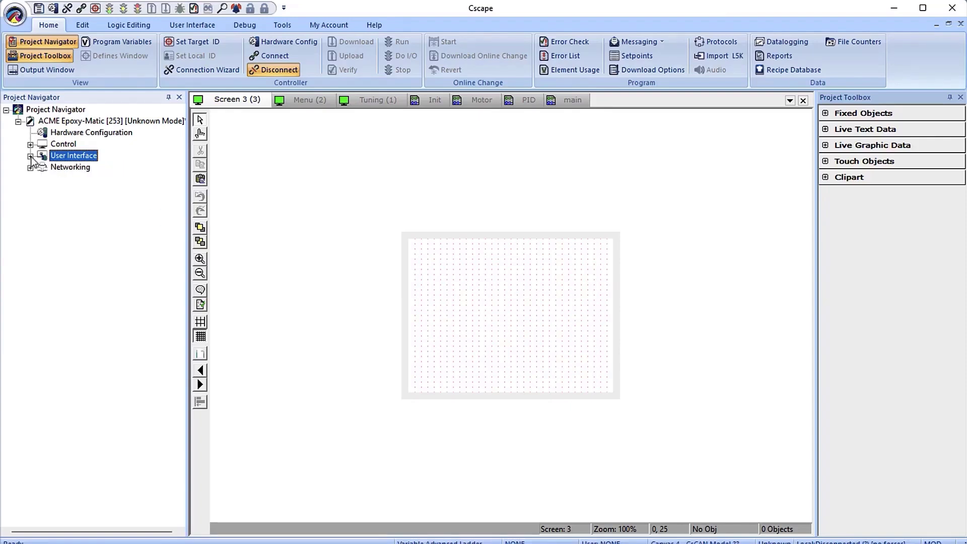
pyautogui.click(30, 167)
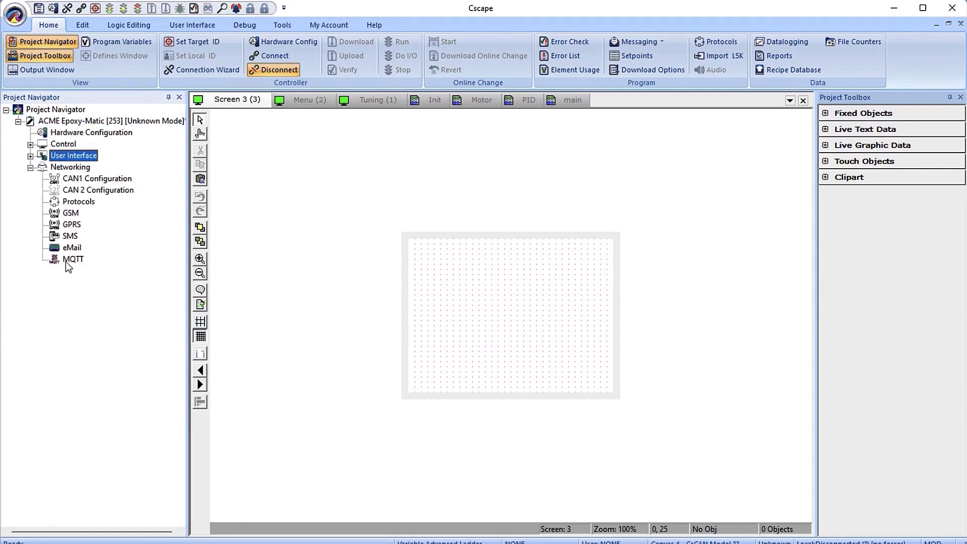
pyautogui.doubleClick(83, 179)
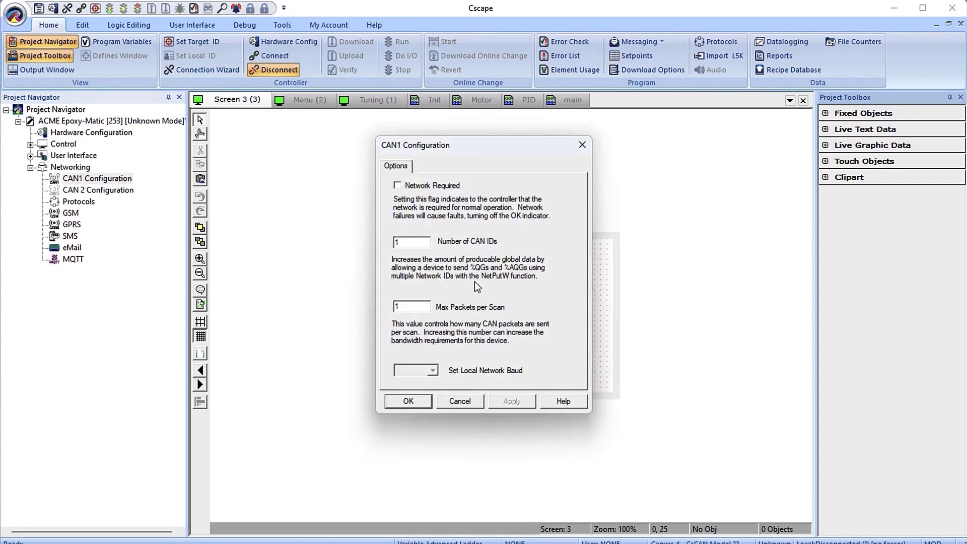
pyautogui.click(459, 402)
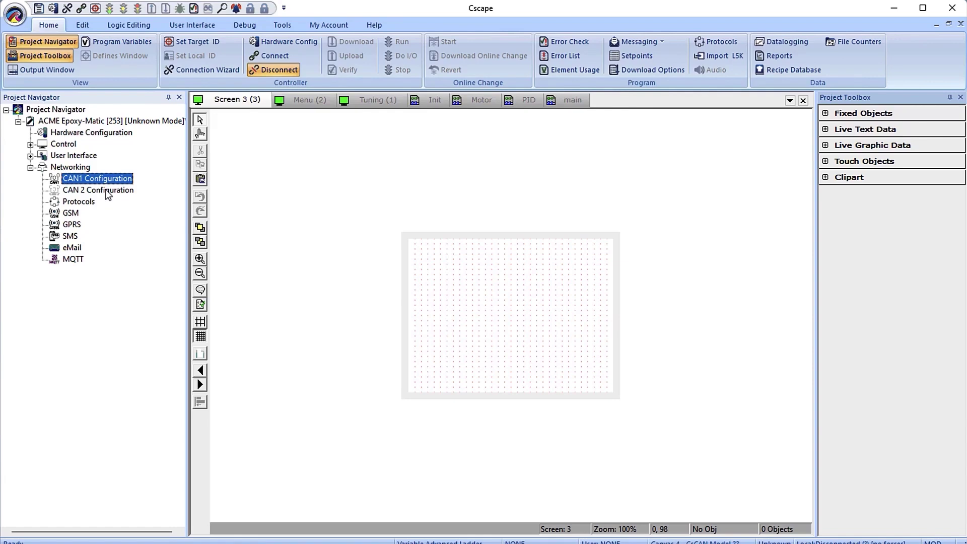
pyautogui.doubleClick(84, 204)
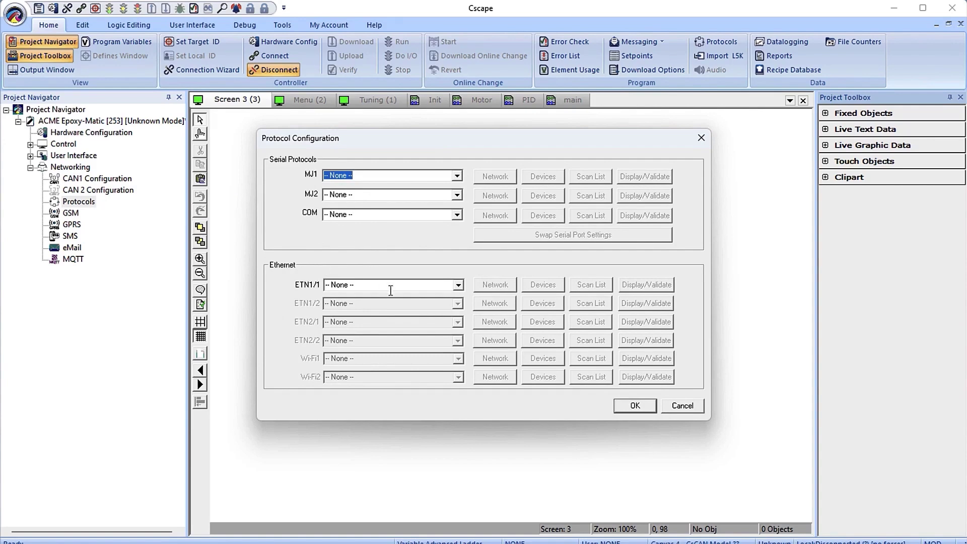
pyautogui.click(686, 408)
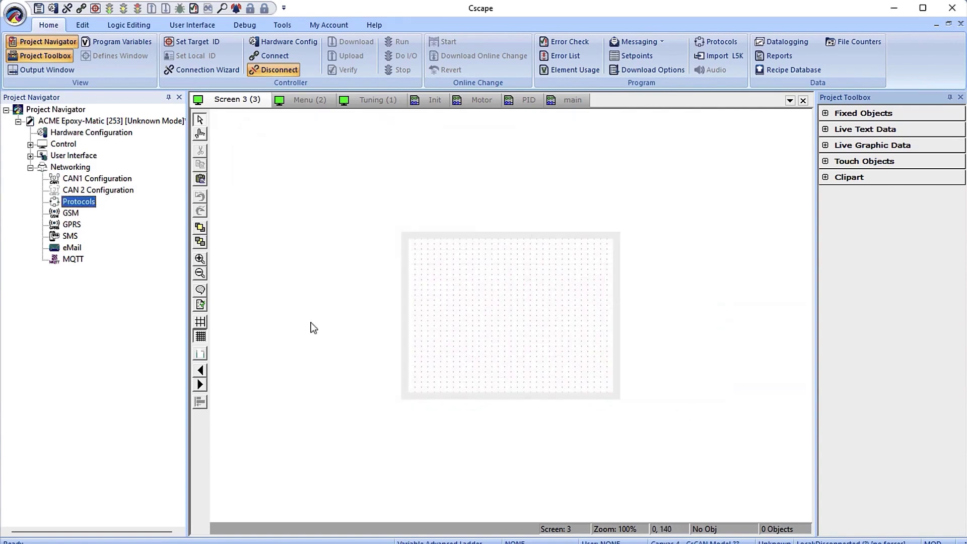
# Step: Go through the GSM, GPRS, SMS and eMail networking entries and review the MQTT broker connection configuration
pyautogui.click(71, 215)
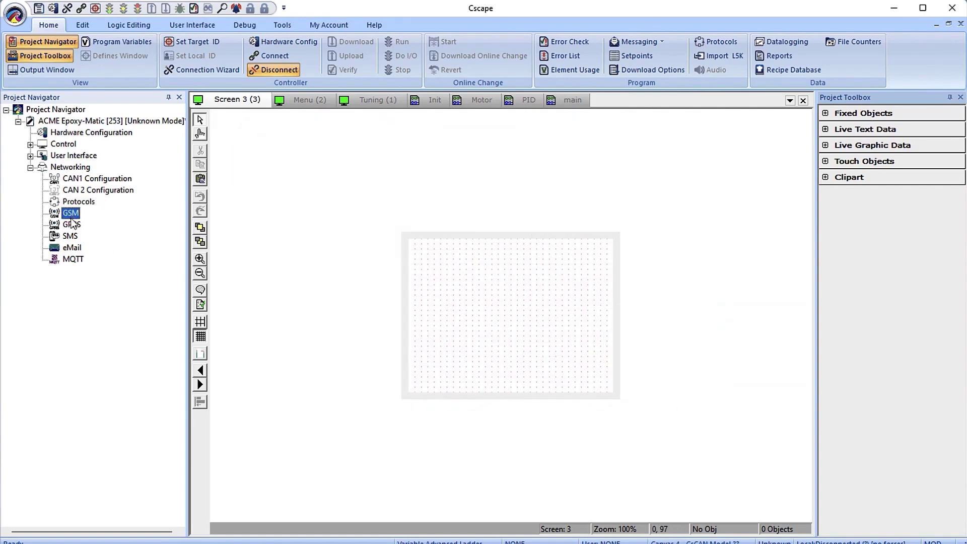
pyautogui.click(72, 225)
pyautogui.click(73, 236)
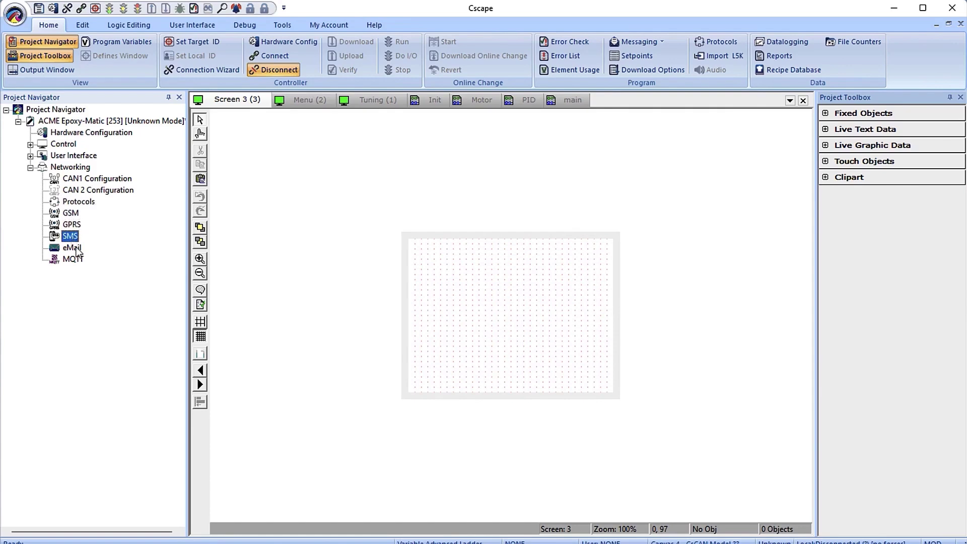
pyautogui.click(75, 248)
pyautogui.doubleClick(74, 259)
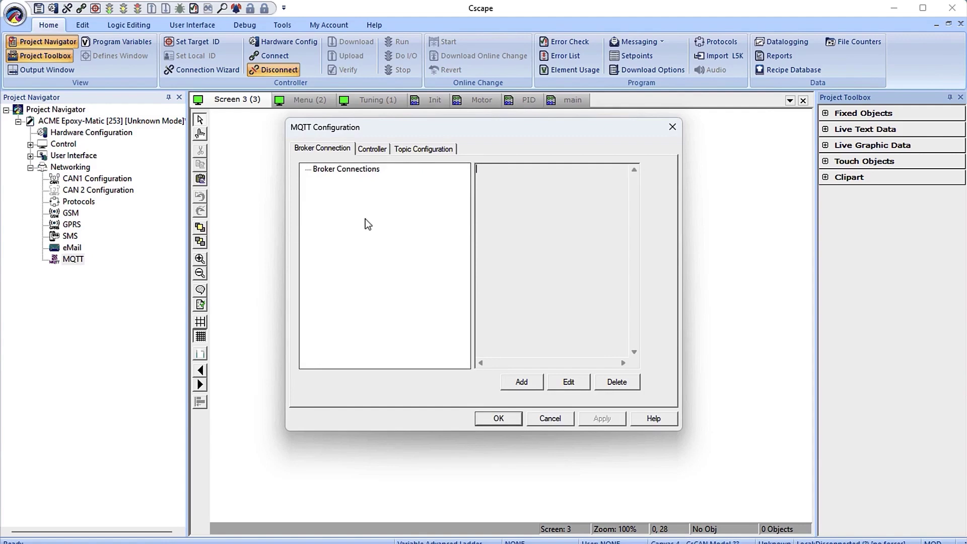
pyautogui.click(499, 418)
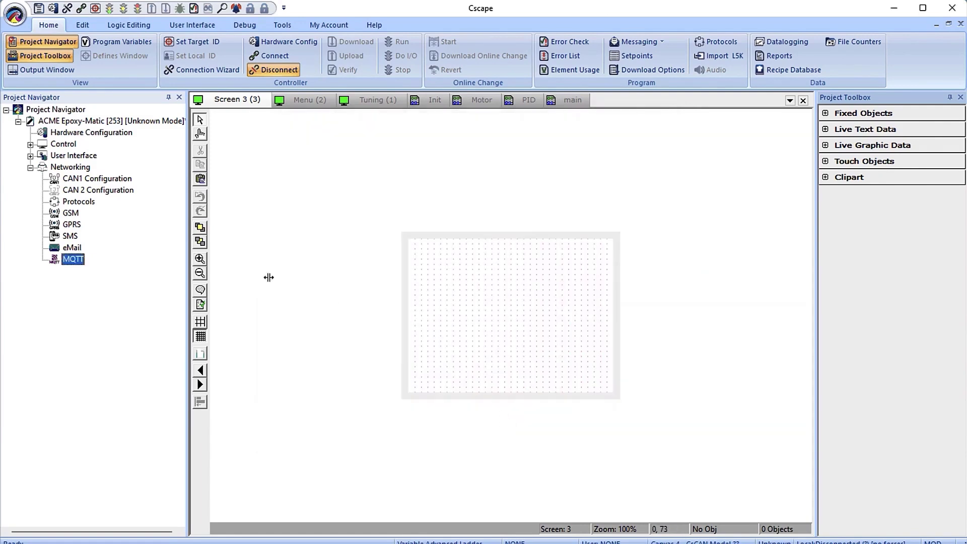